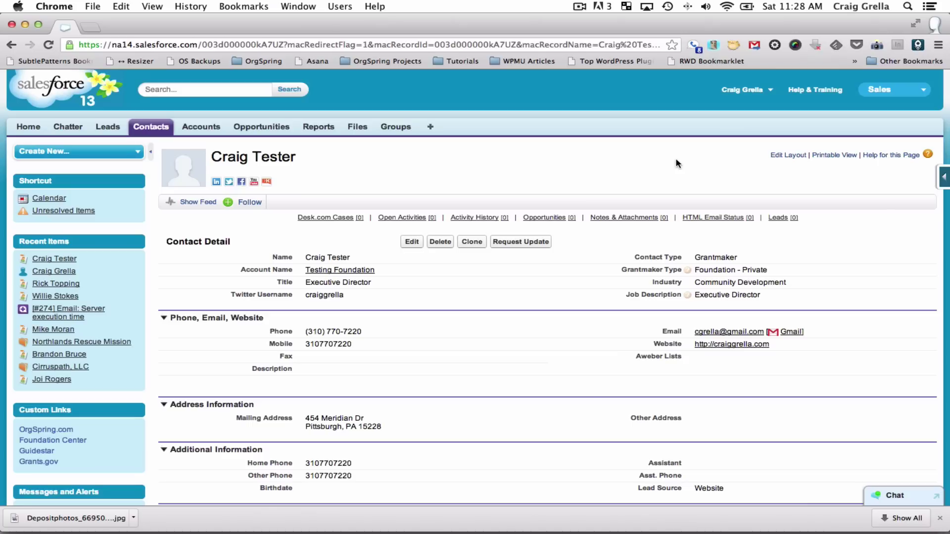
Close Chrome's download bar so the whole contact record is visible
left_click(939, 518)
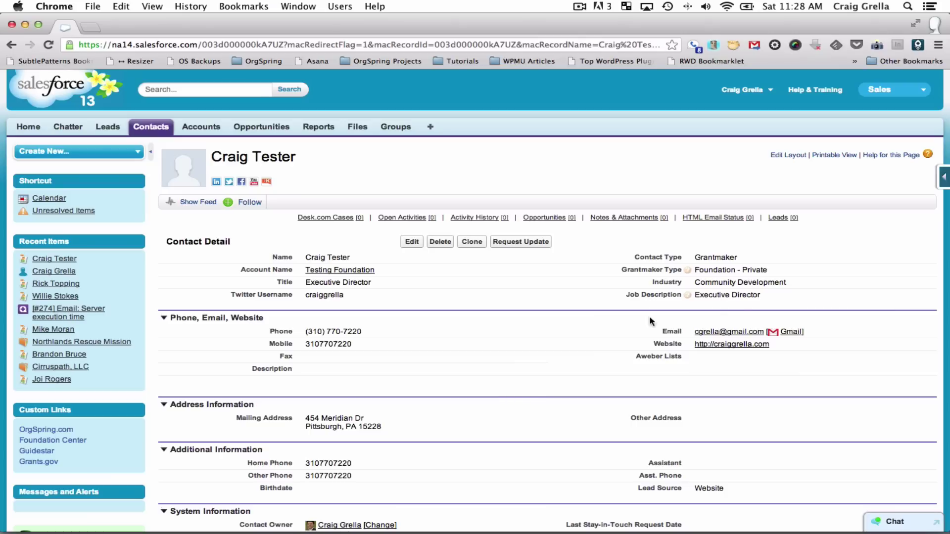
Set Job Description to Grant Administrator, keeping Contact Type Grantmaker and Grantmaker Type Foundation - Private
double_click(732, 297)
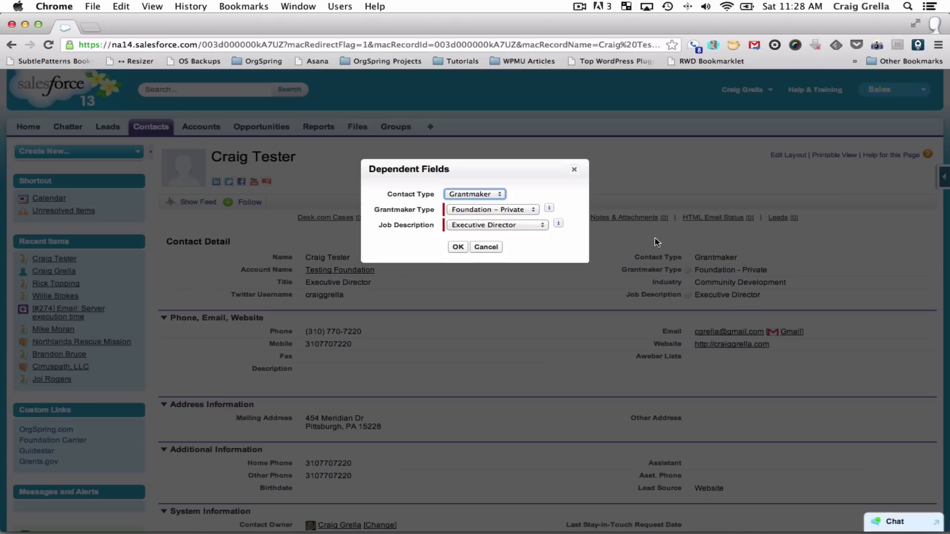
left_click(497, 193)
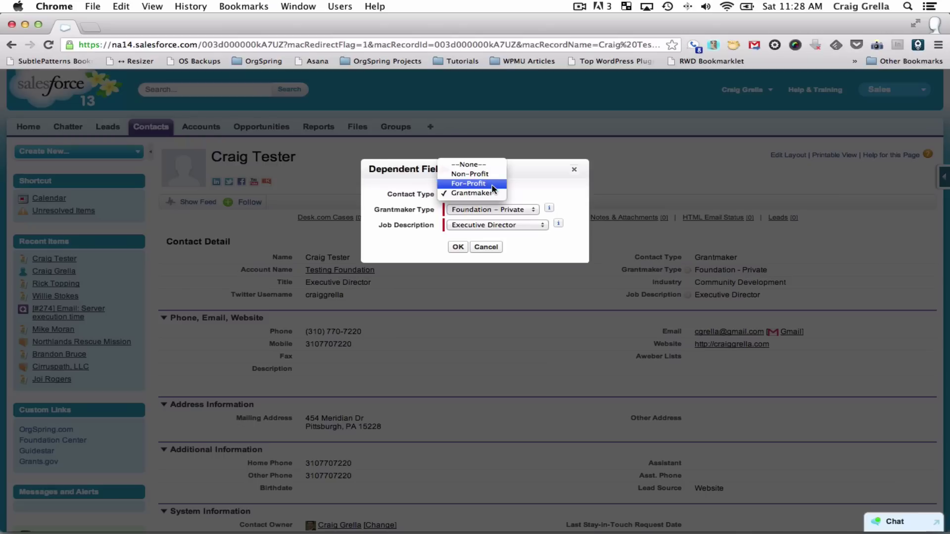
left_click(489, 192)
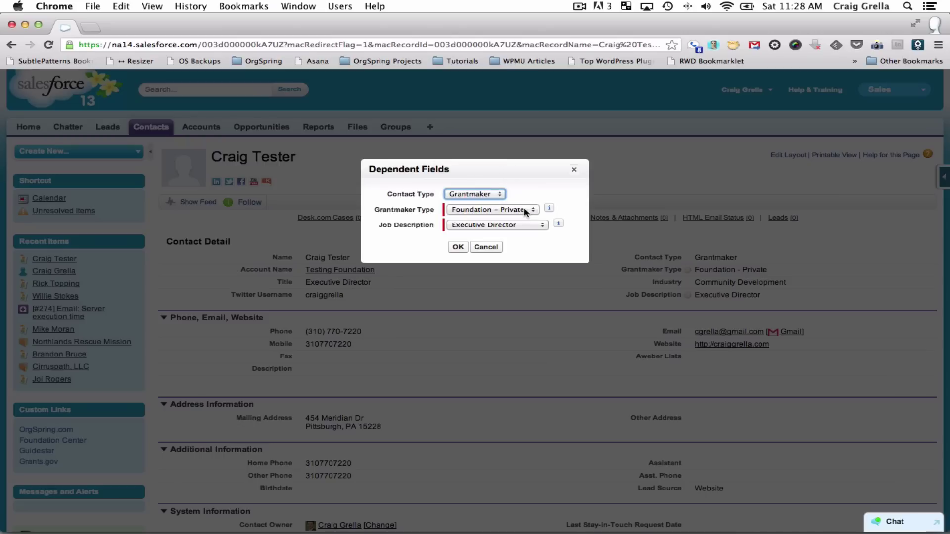
left_click(524, 211)
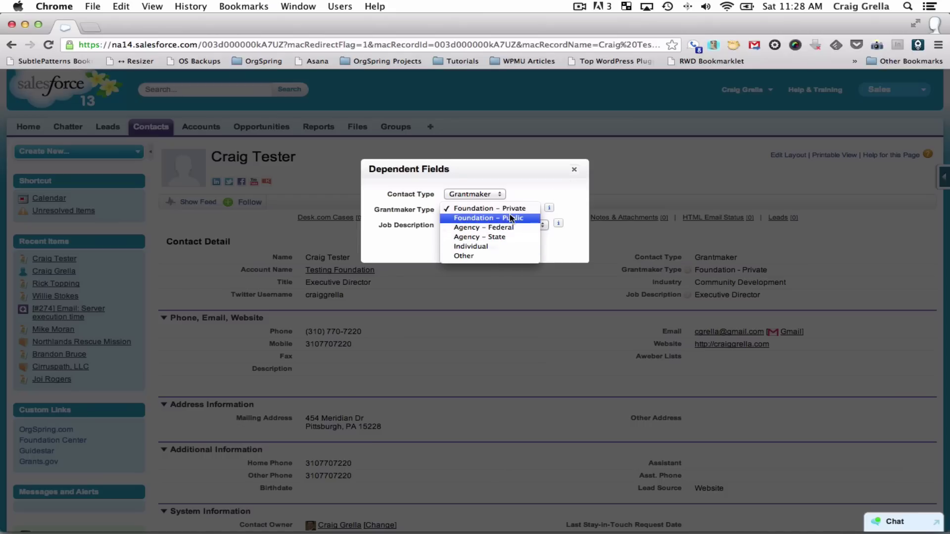
left_click(577, 173)
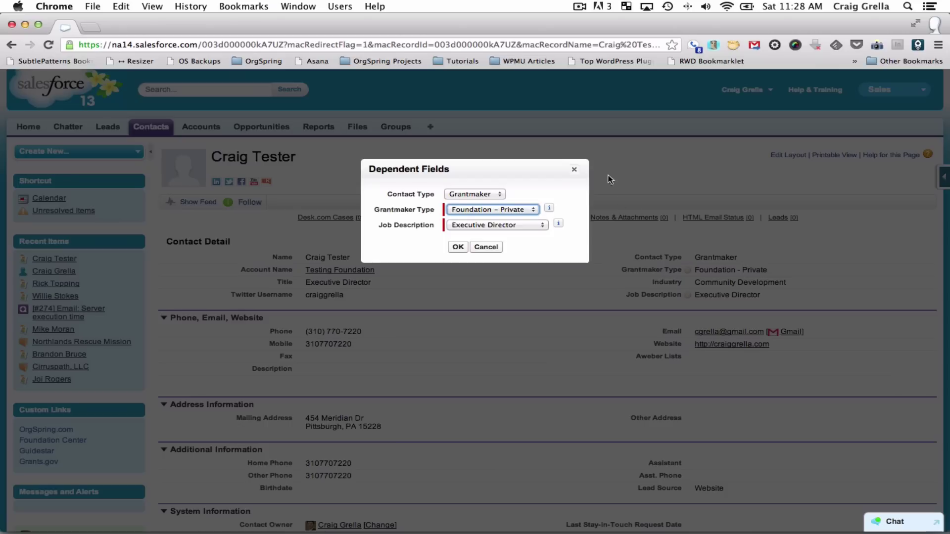
left_click(529, 226)
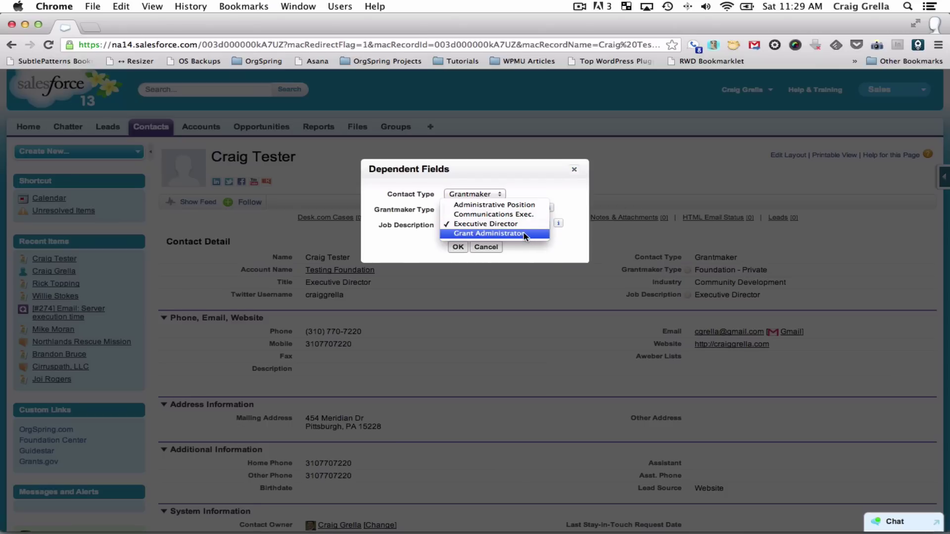
left_click(523, 232)
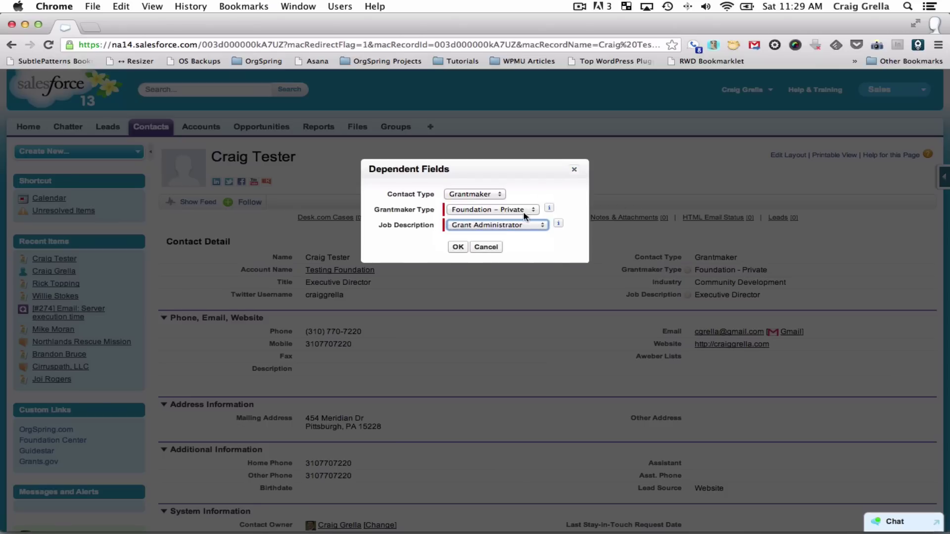
left_click(457, 247)
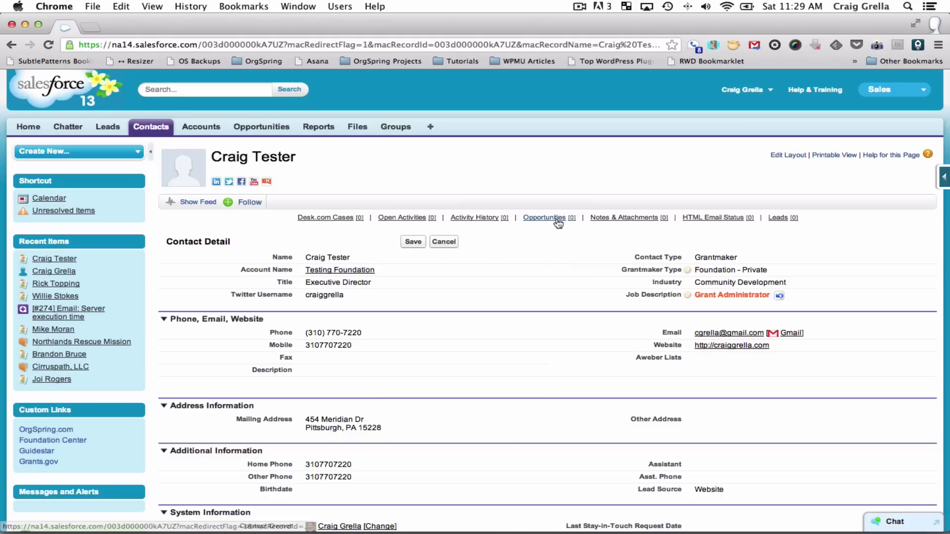
mouse_move(558, 221)
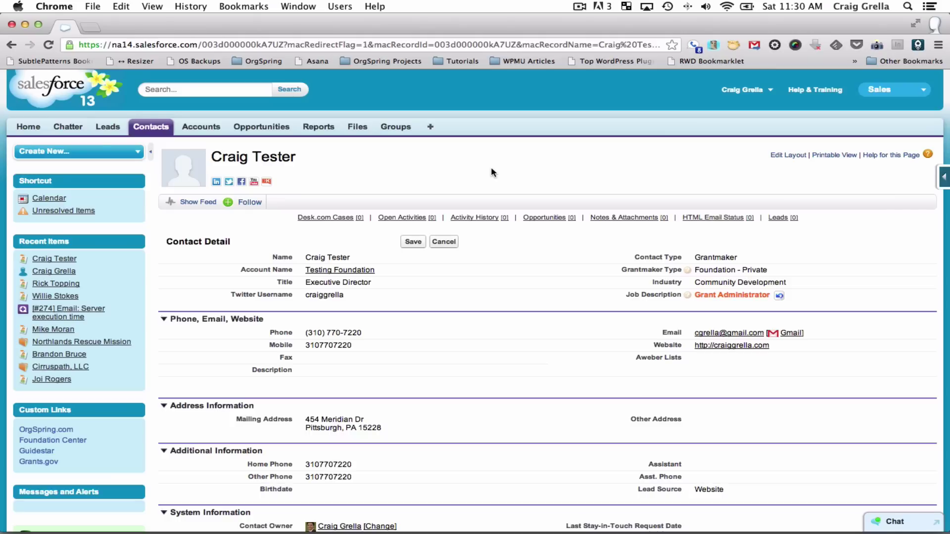
Open the United Way of Allegheny County account from Recent Accounts and review its details
left_click(208, 129)
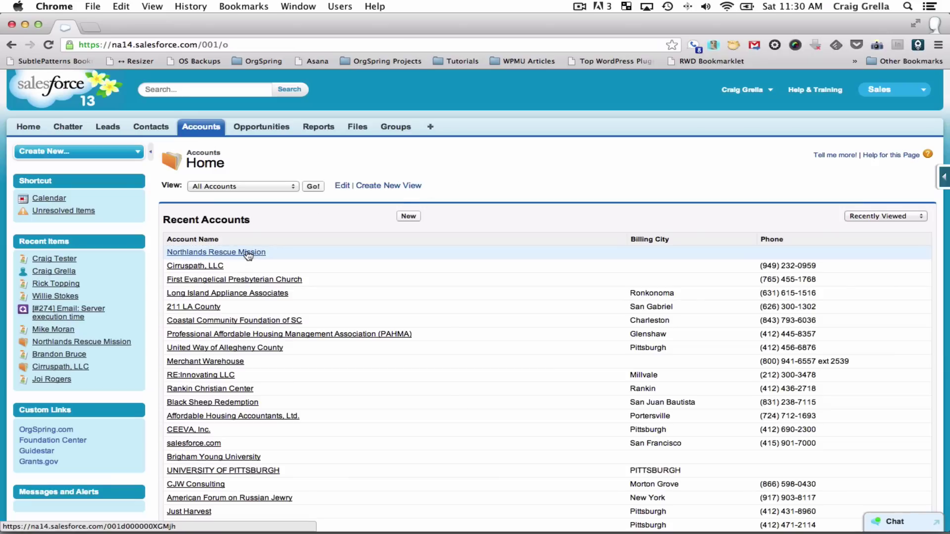
left_click(244, 349)
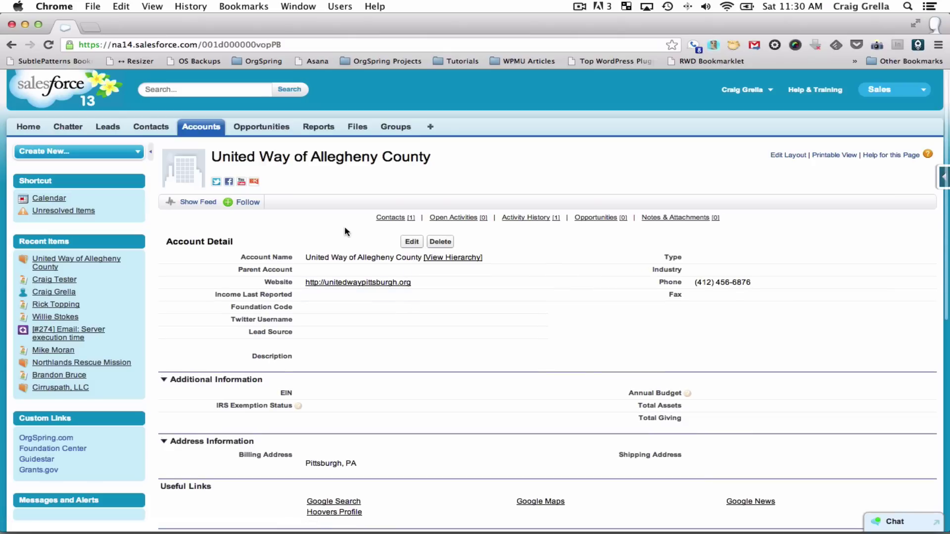
scroll(341, 318, "down", 3)
scroll(340, 313, "up", 3)
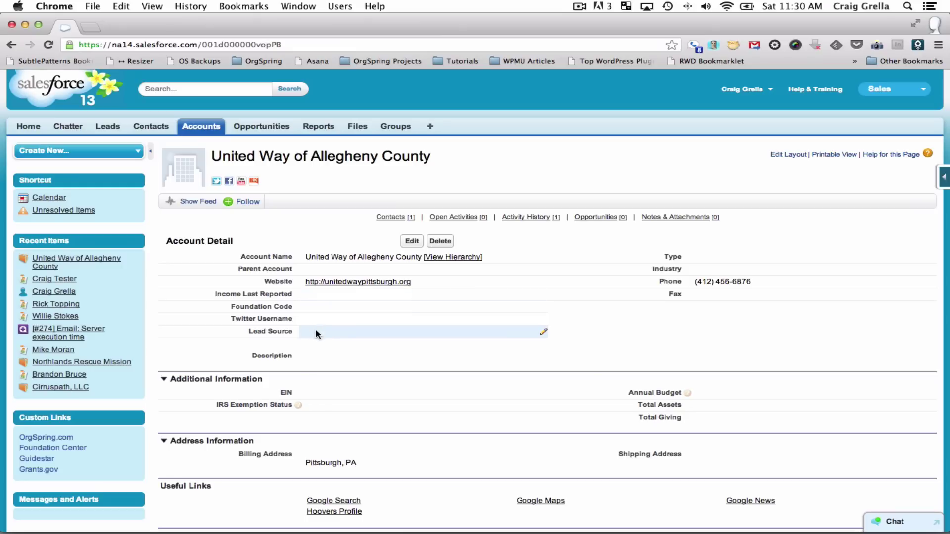
scroll(315, 337, "down", 2)
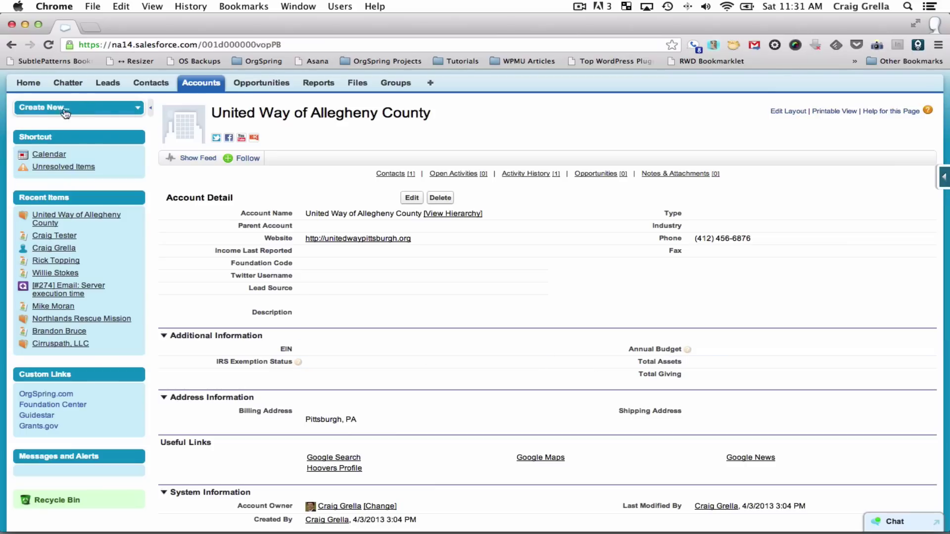
scroll(111, 88, "up", 2)
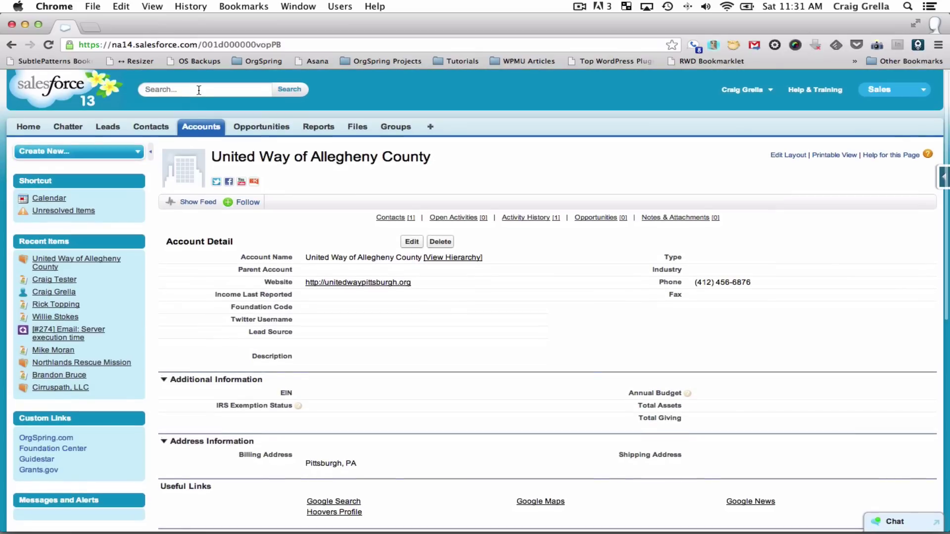
Search 'foundation', review THE PITTSBURGH FOUNDATION lead, then go to Reports & Dashboards
left_click(199, 90)
type("founda")
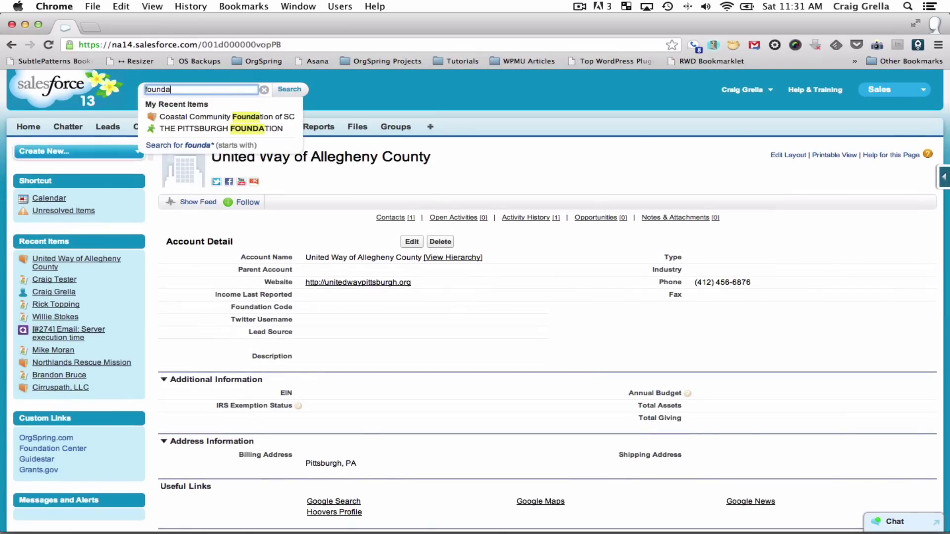
type("tion")
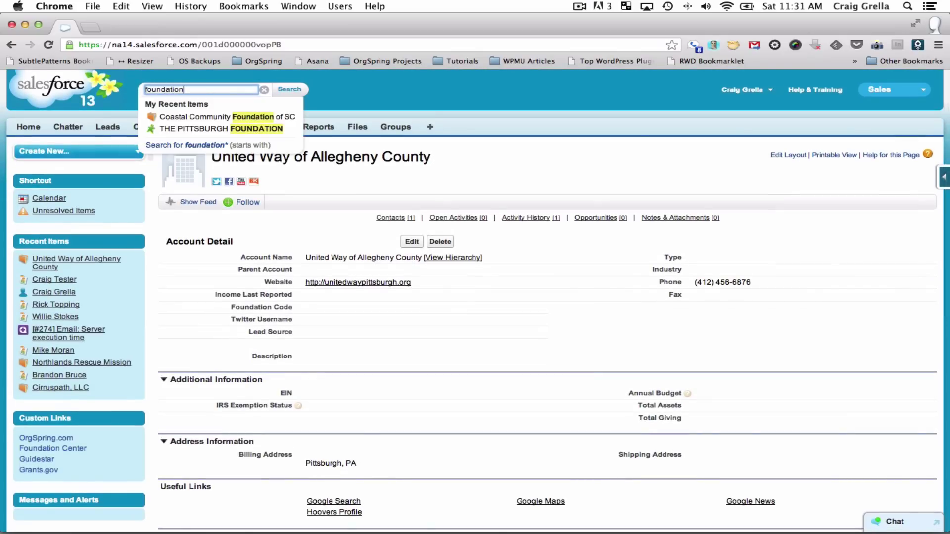
left_click(212, 130)
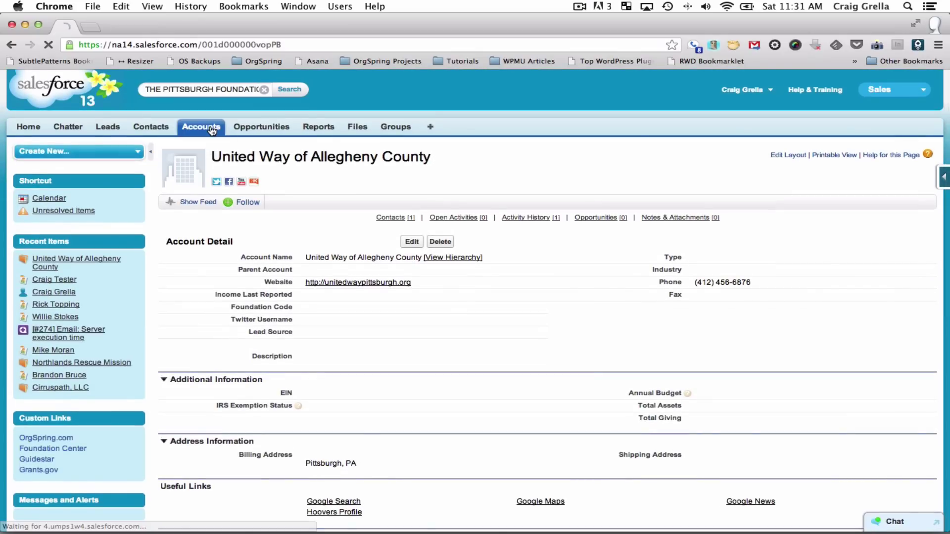
scroll(472, 328, "down", 3)
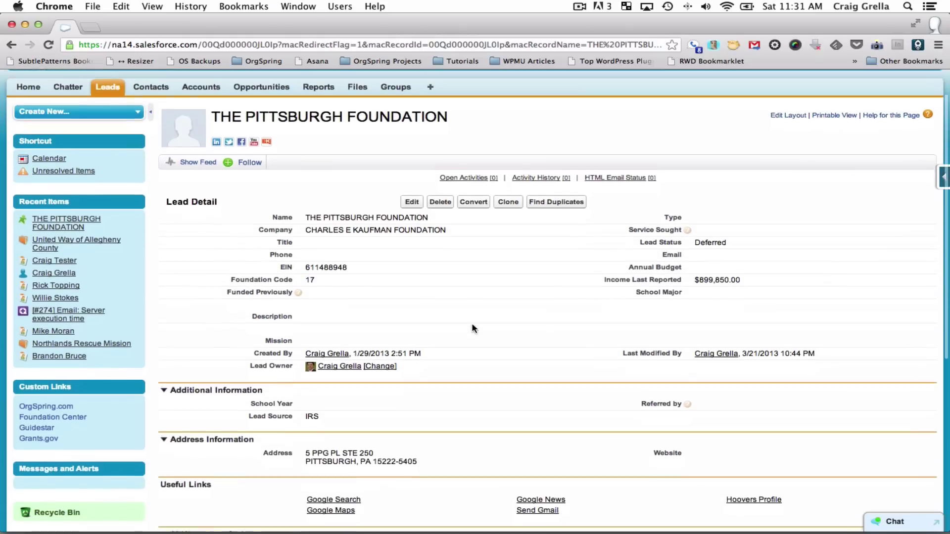
scroll(471, 327, "up", 1)
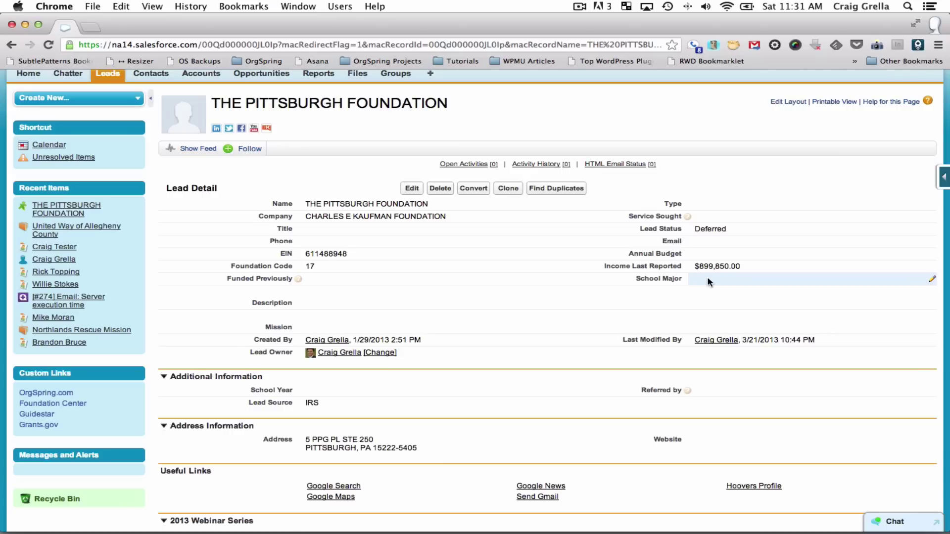
scroll(544, 208, "up", 2)
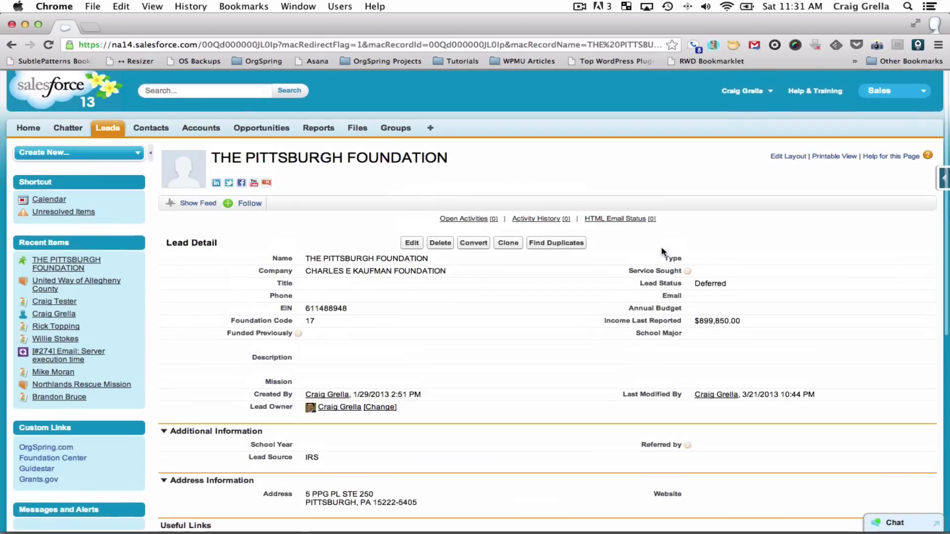
left_click(324, 127)
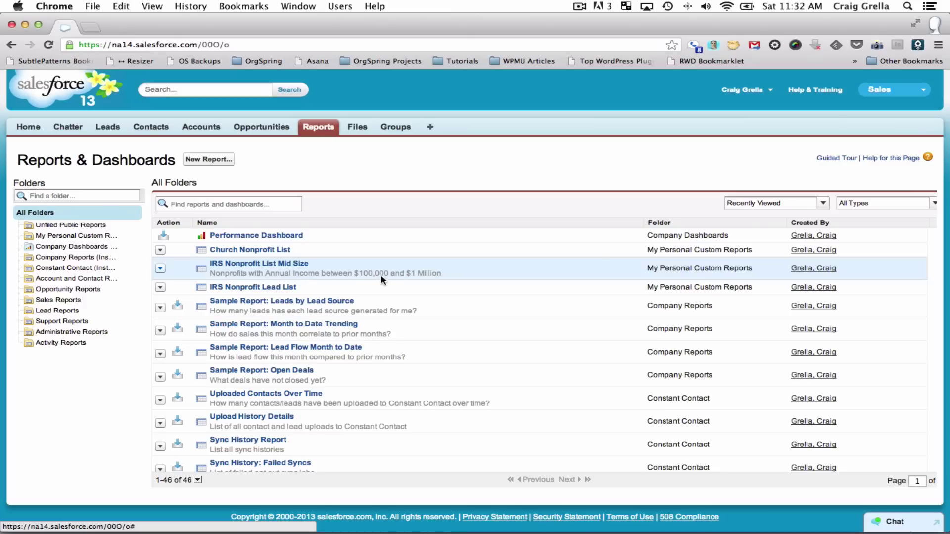
left_click(290, 264)
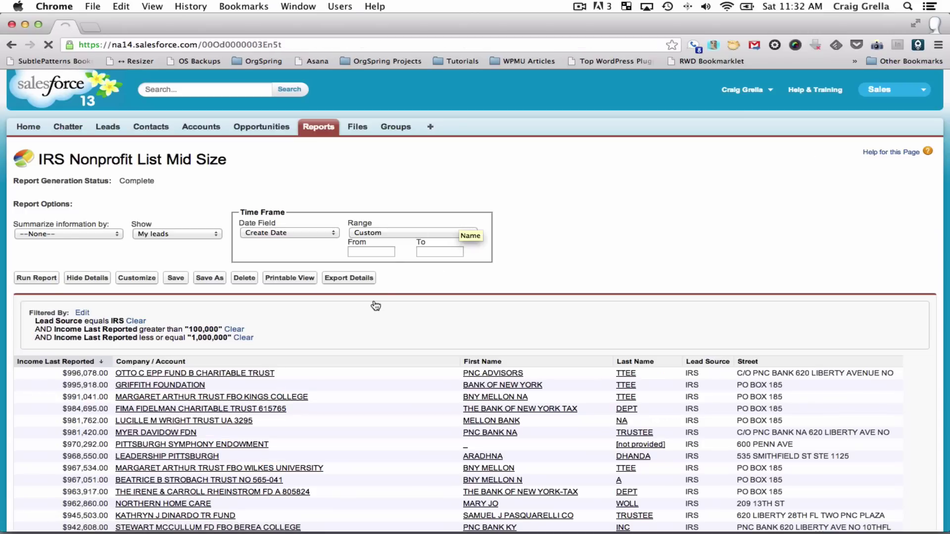
scroll(375, 305, "down", 1)
scroll(317, 295, "down", 1)
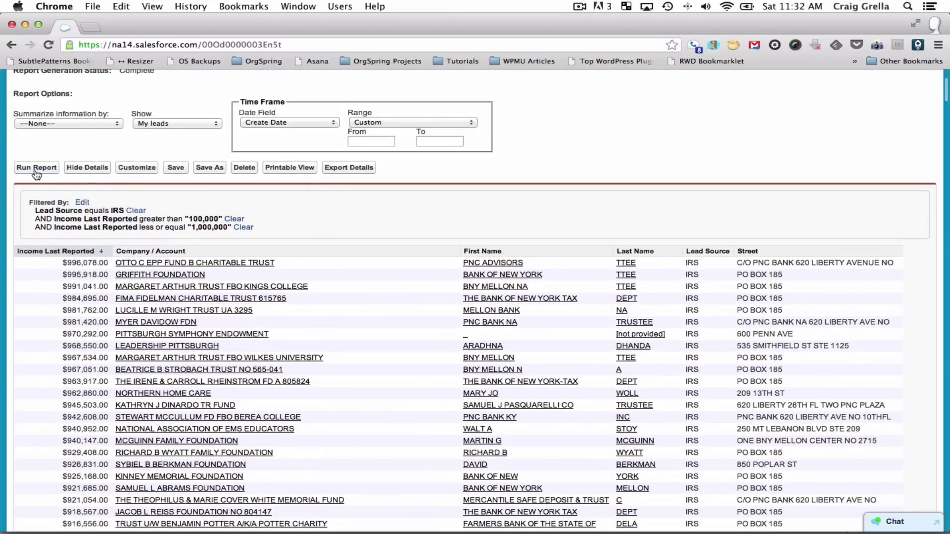
scroll(412, 366, "down", 1)
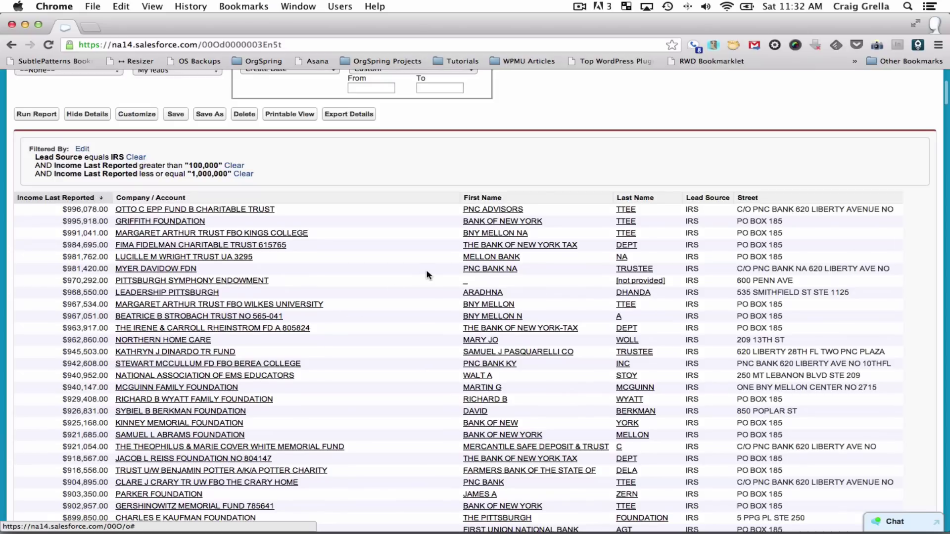
scroll(429, 275, "down", 3)
scroll(429, 276, "down", 3)
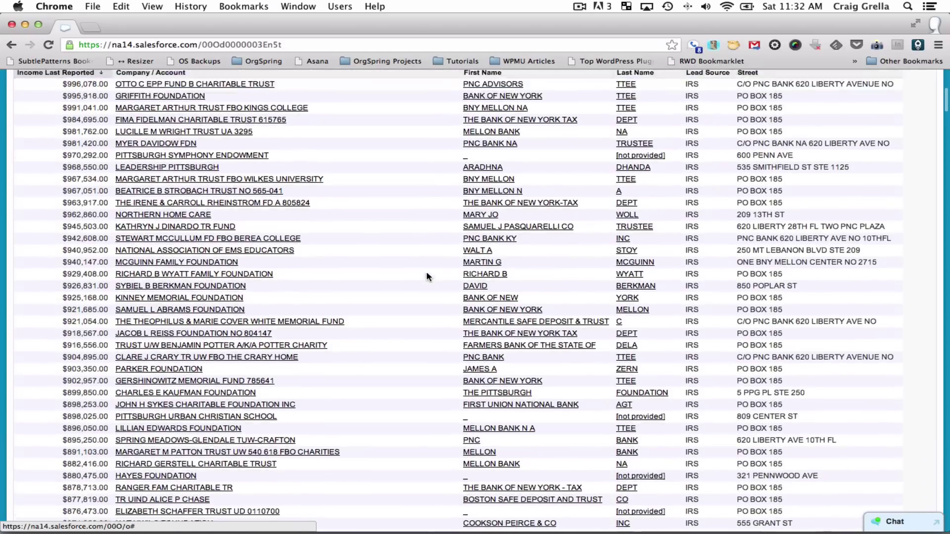
scroll(428, 276, "up", 6)
scroll(428, 277, "down", 2)
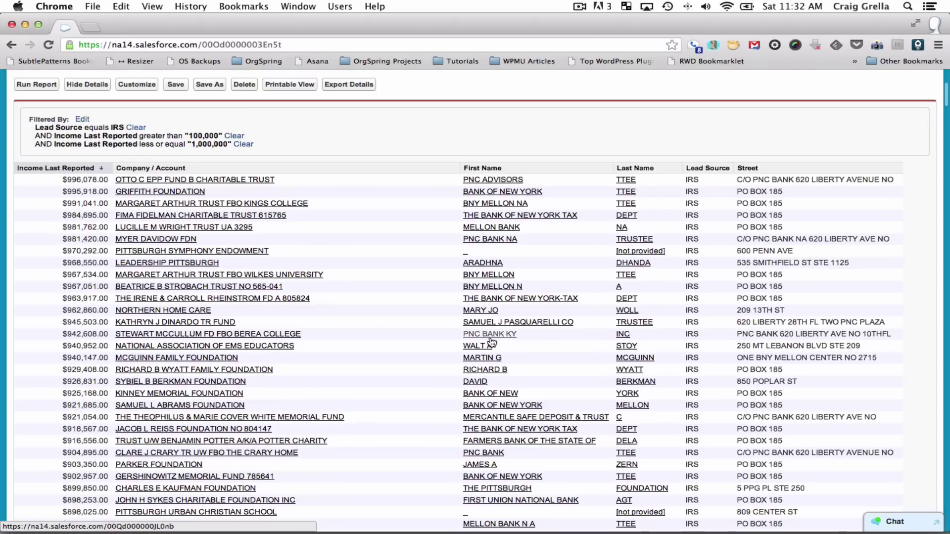
scroll(352, 361, "down", 1)
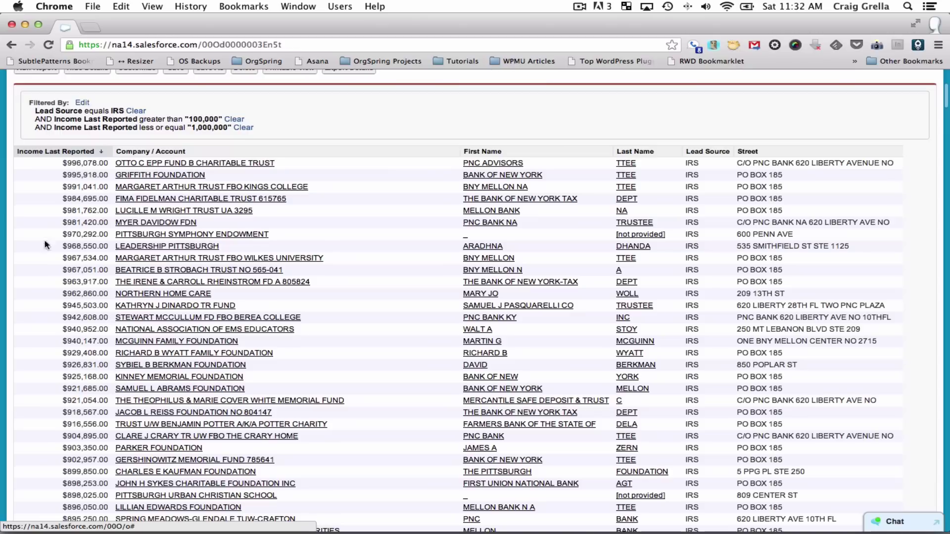
scroll(258, 365, "down", 3)
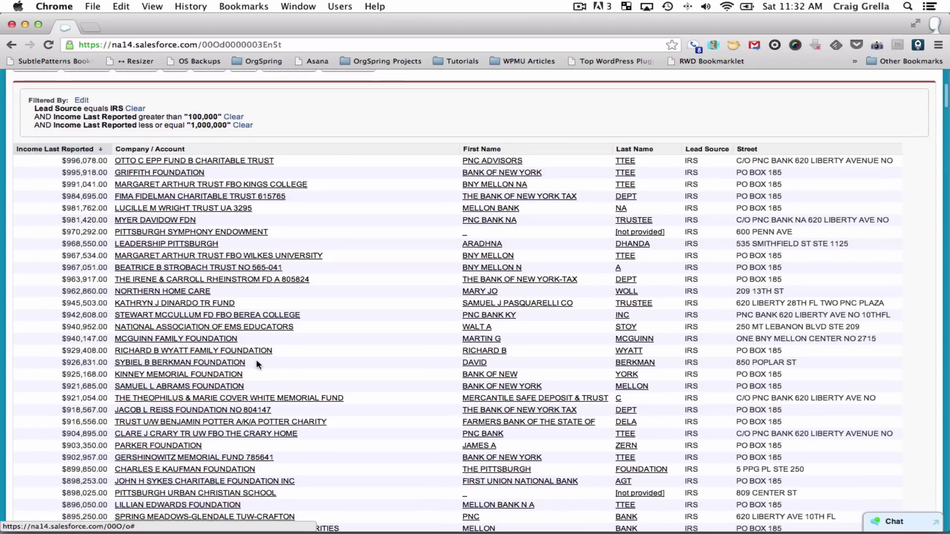
scroll(256, 362, "up", 5)
scroll(256, 362, "down", 1)
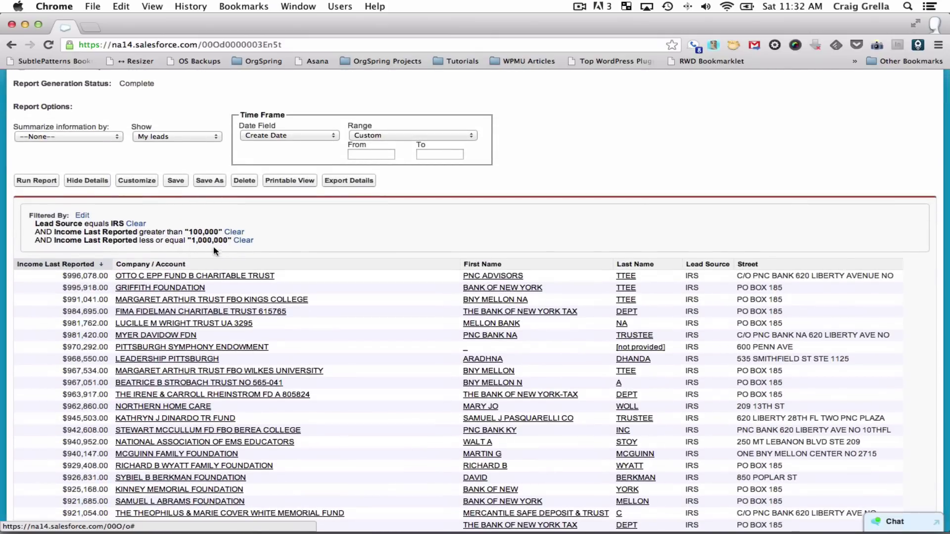
scroll(235, 402, "down", 3)
scroll(237, 407, "down", 5)
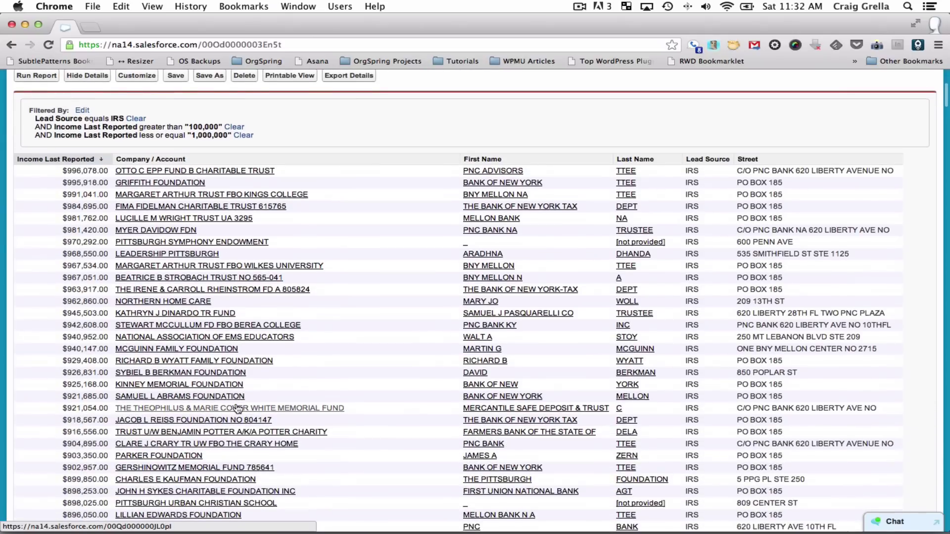
scroll(236, 407, "down", 5)
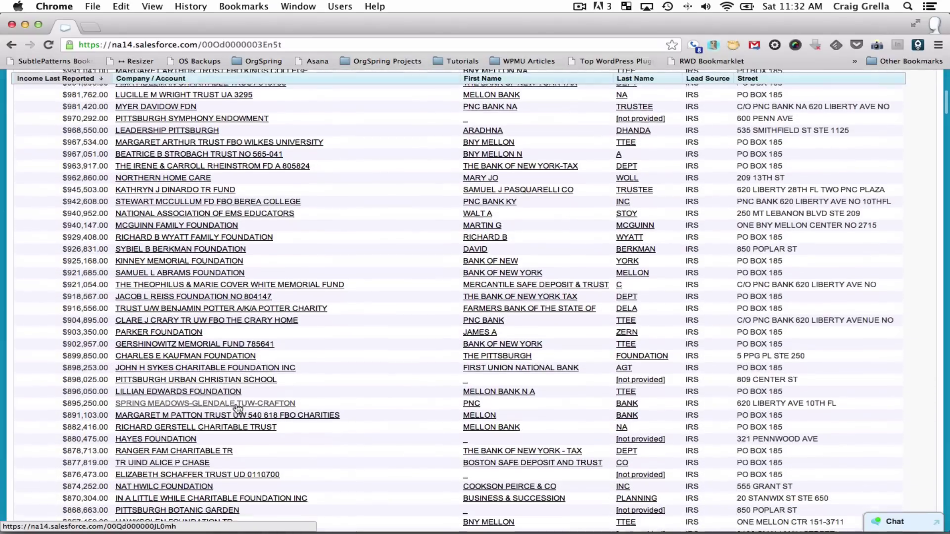
scroll(236, 407, "down", 6)
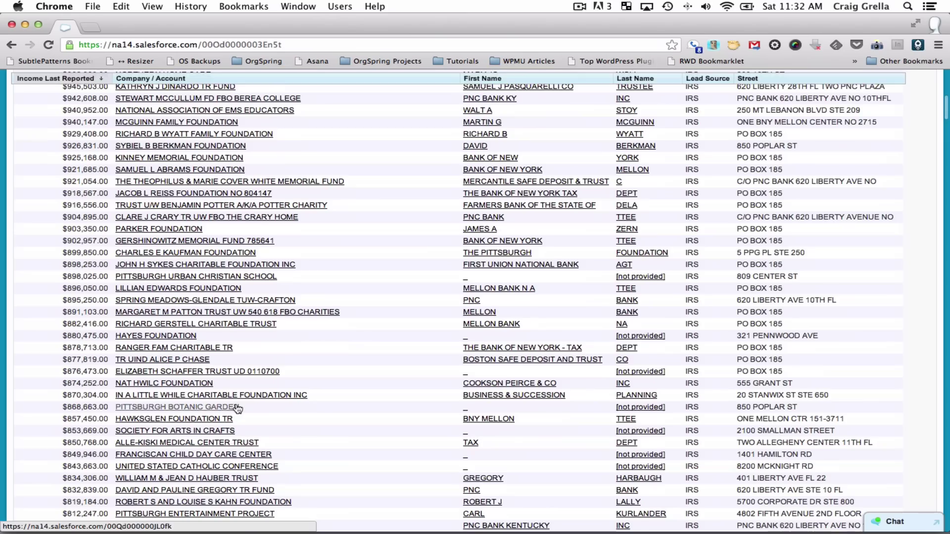
scroll(237, 408, "down", 20)
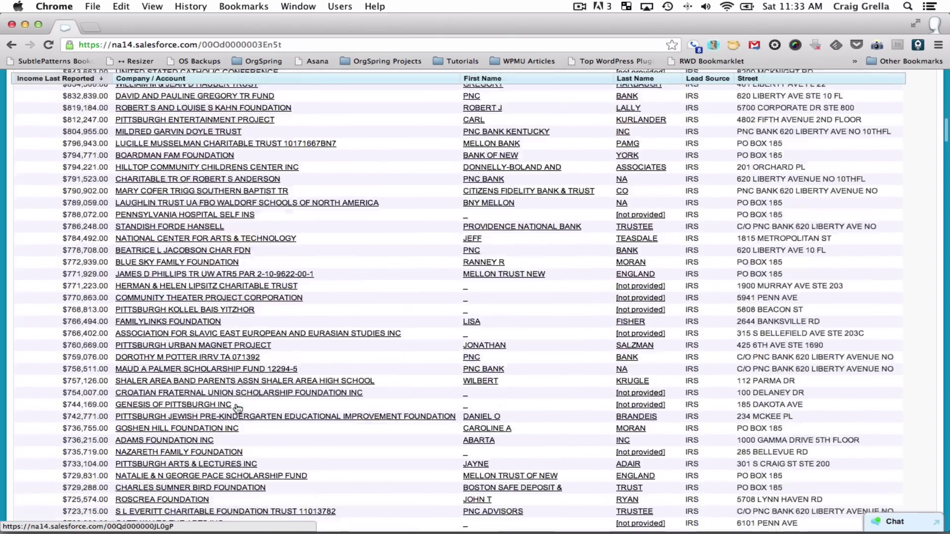
scroll(237, 408, "down", 20)
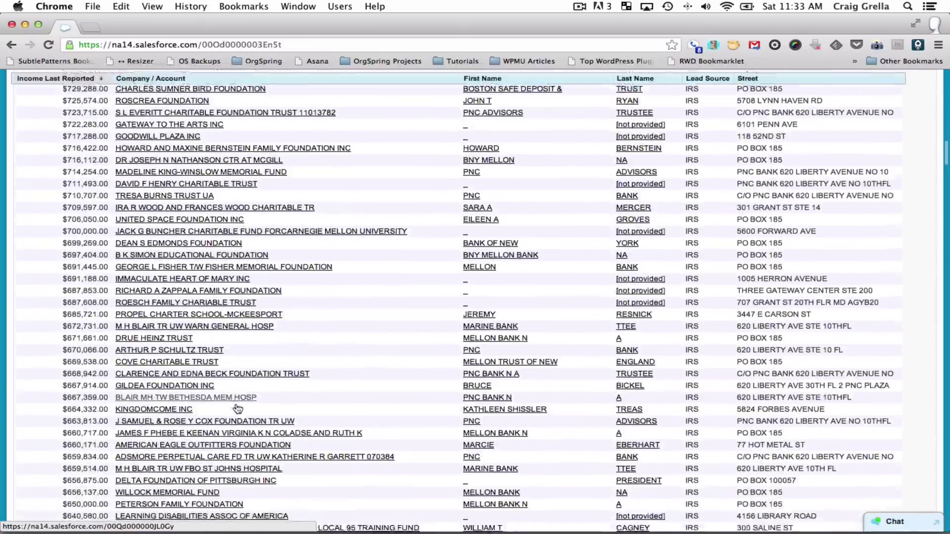
scroll(237, 408, "down", 20)
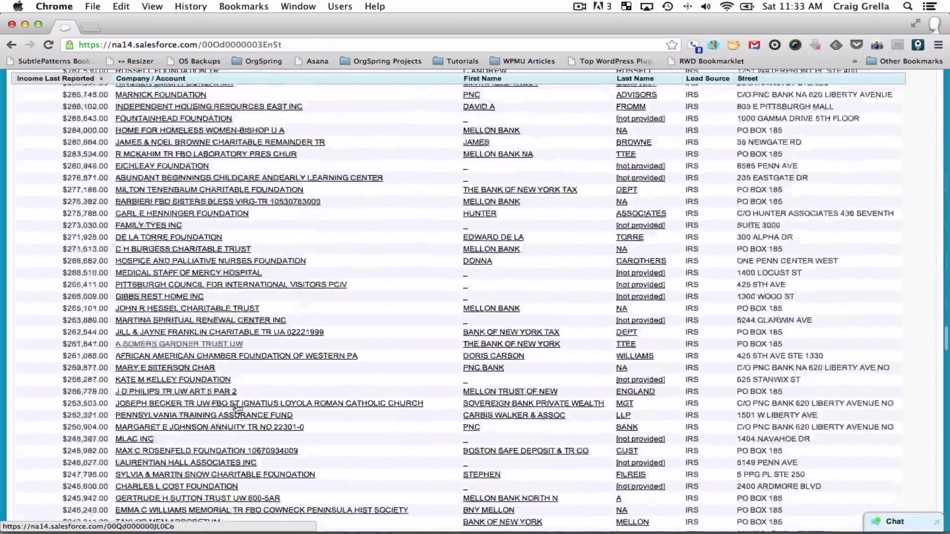
scroll(237, 408, "down", 20)
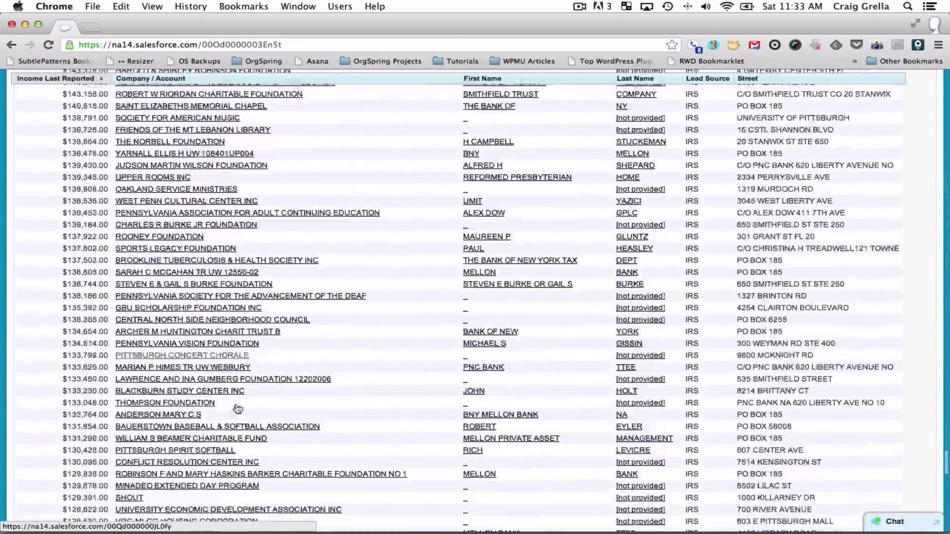
scroll(238, 408, "down", 5)
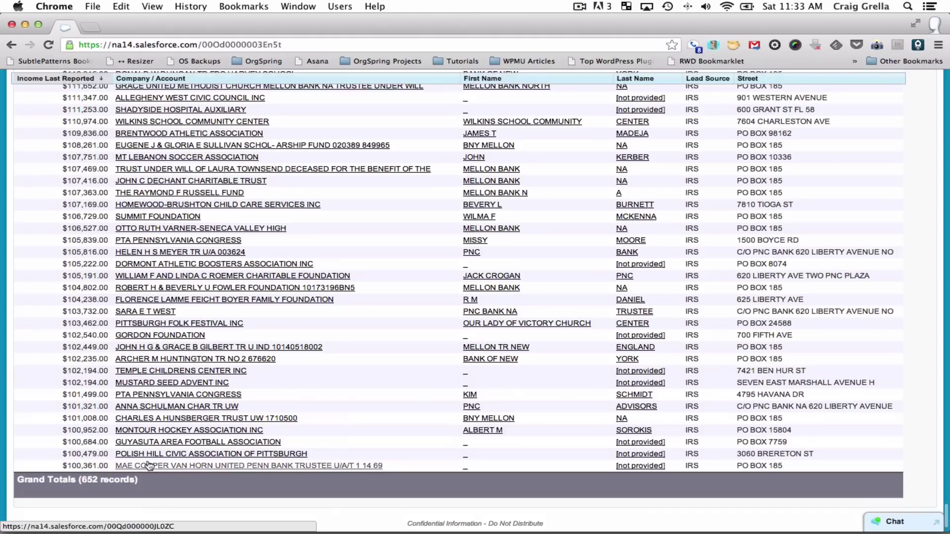
scroll(304, 377, "up", 5)
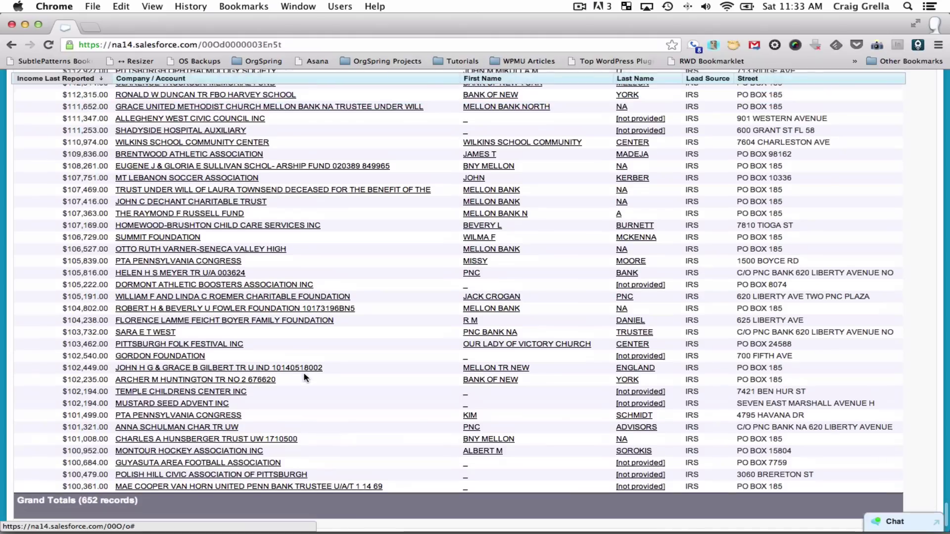
scroll(305, 378, "up", 15)
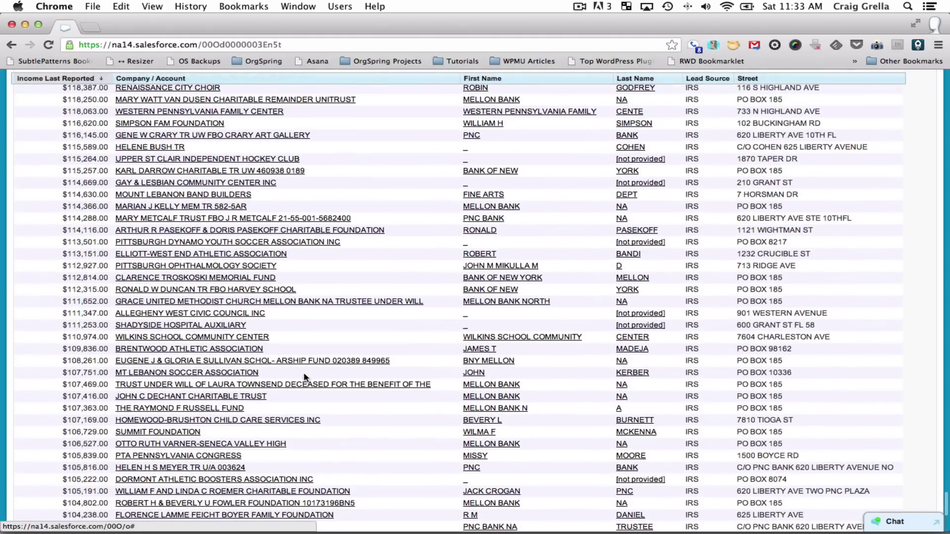
scroll(304, 377, "up", 9)
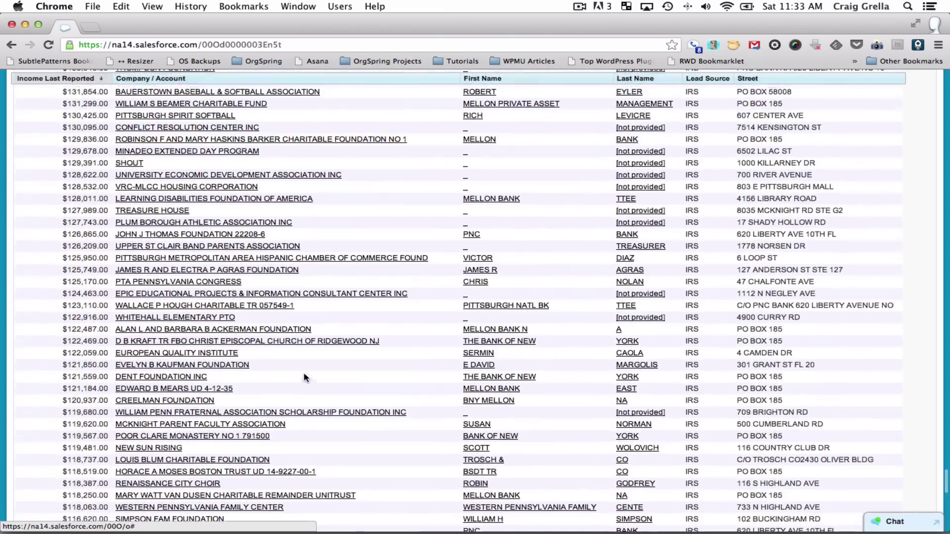
scroll(305, 378, "up", 12)
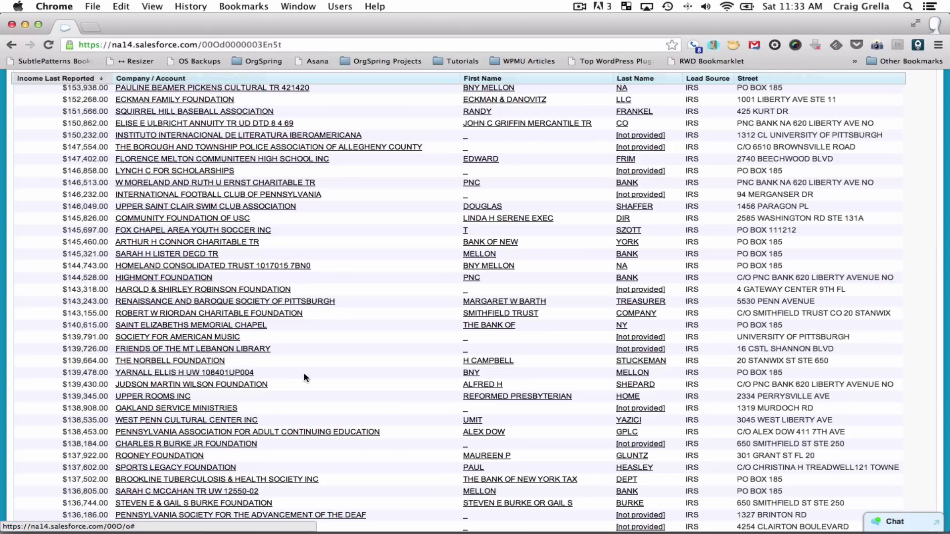
scroll(305, 377, "up", 4)
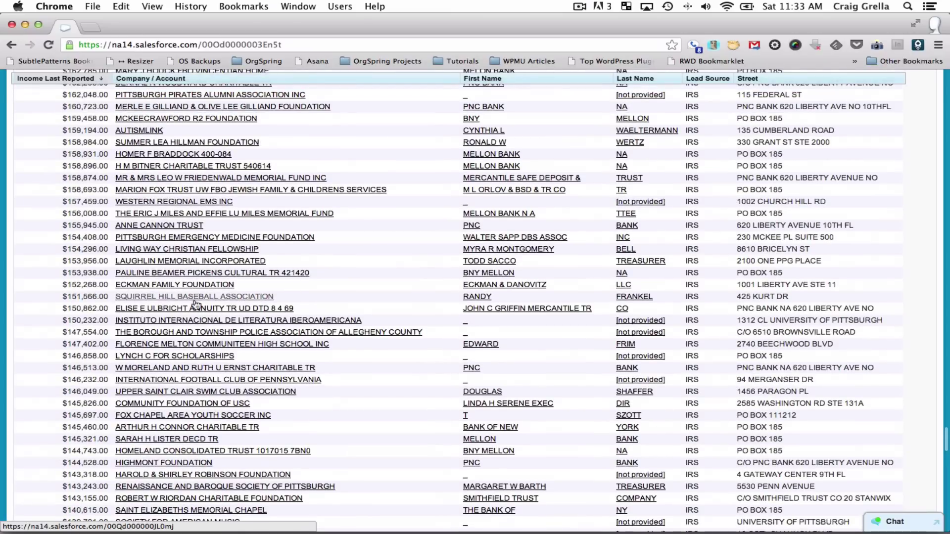
Open the LIVING WAY CHRISTIAN FELLOWSHIP lead from the report and review its details
left_click(188, 249)
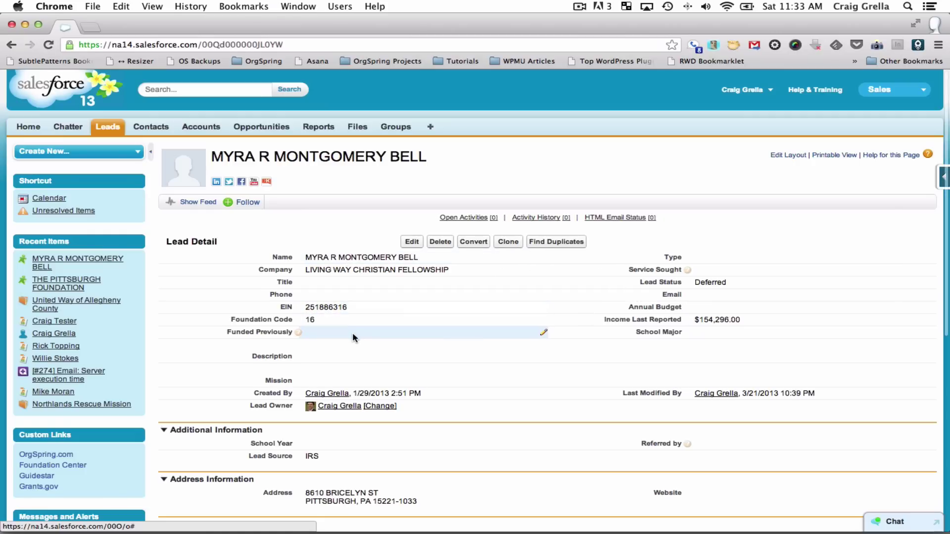
scroll(353, 332, "down", 1)
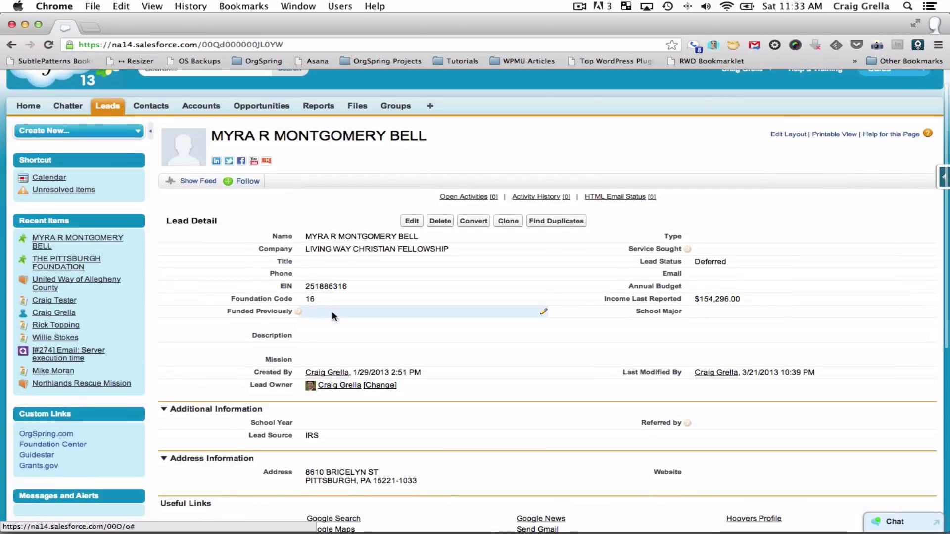
scroll(382, 304, "down", 4)
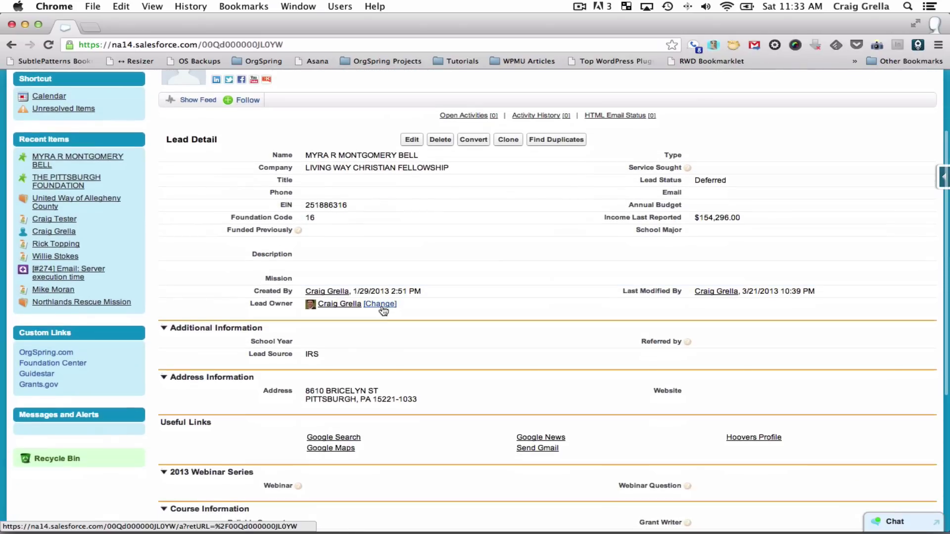